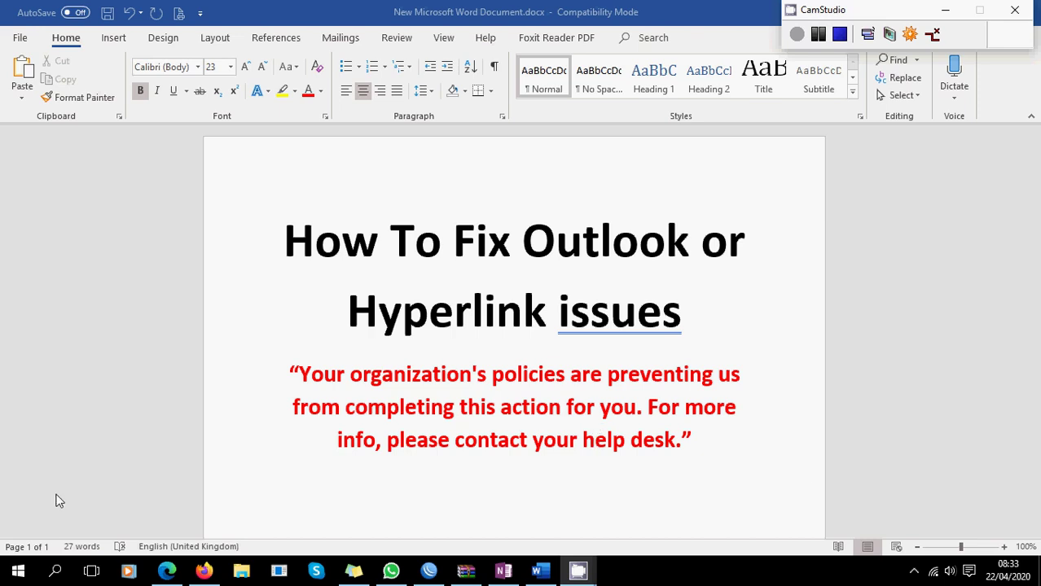
Open the Windows Run dialog through search and launch Registry Editor with the regedit command
click(68, 576)
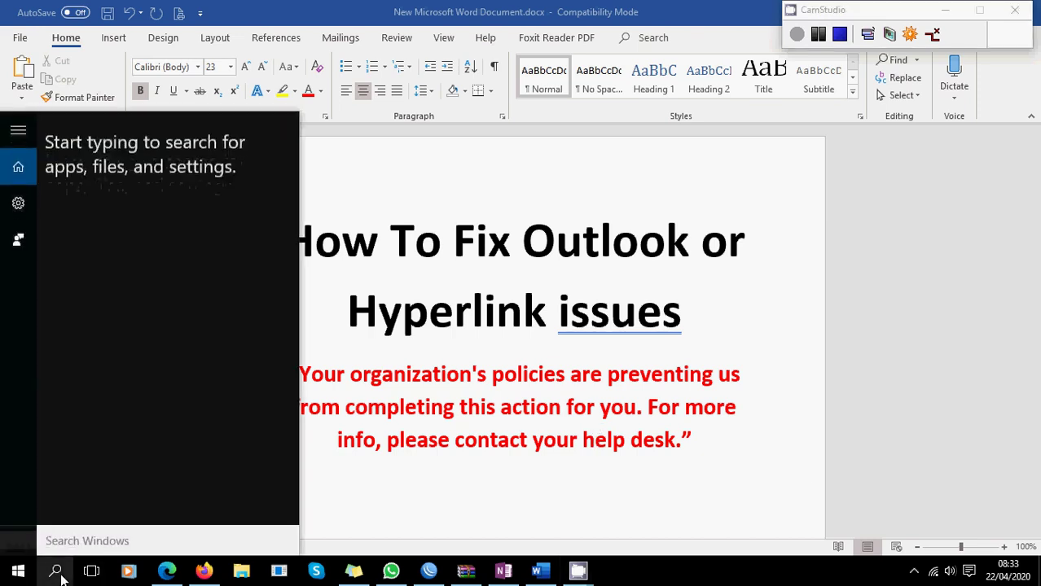
text(run)
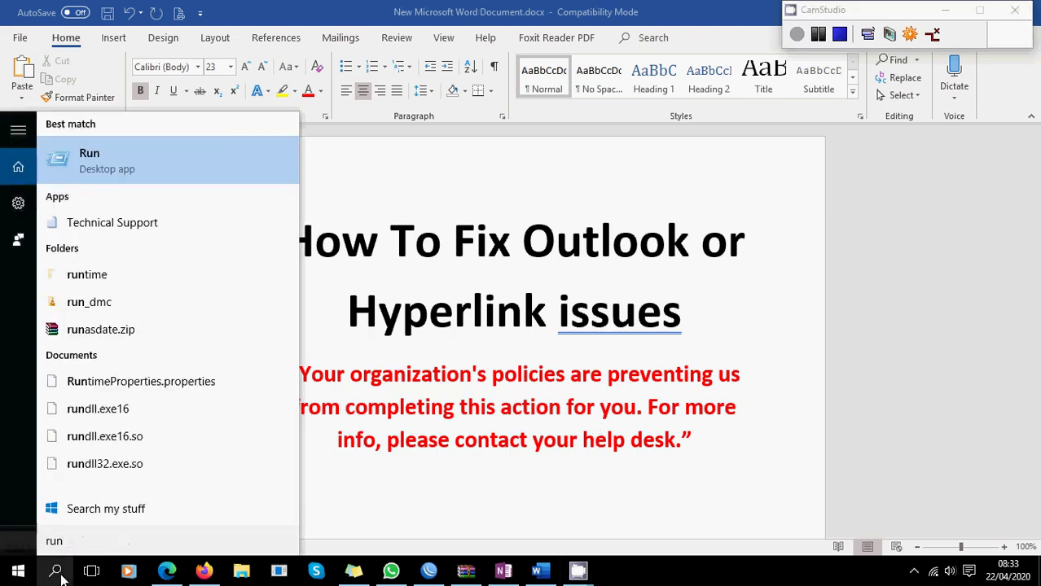
key(Return)
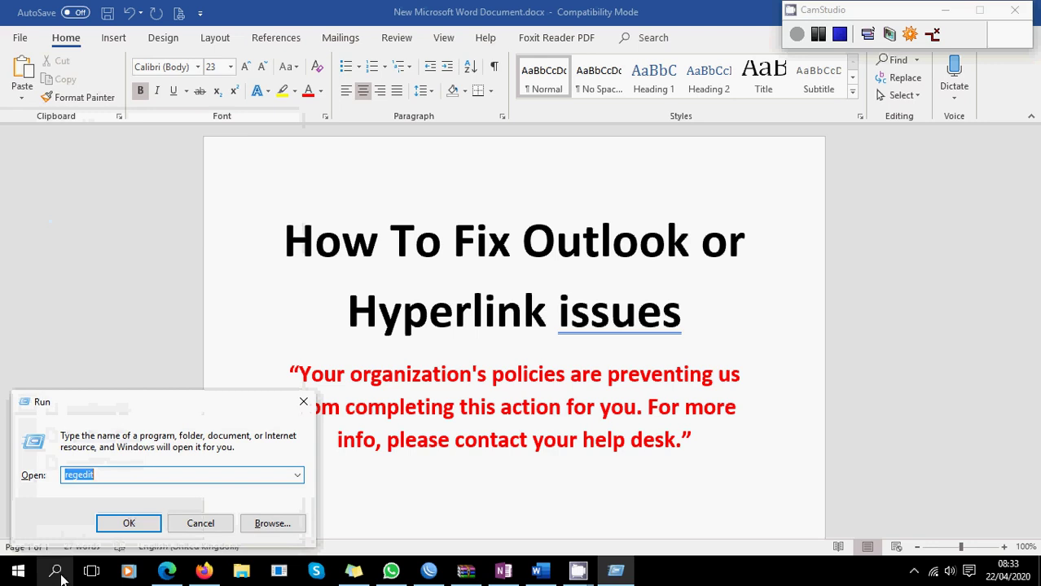
text(regedit)
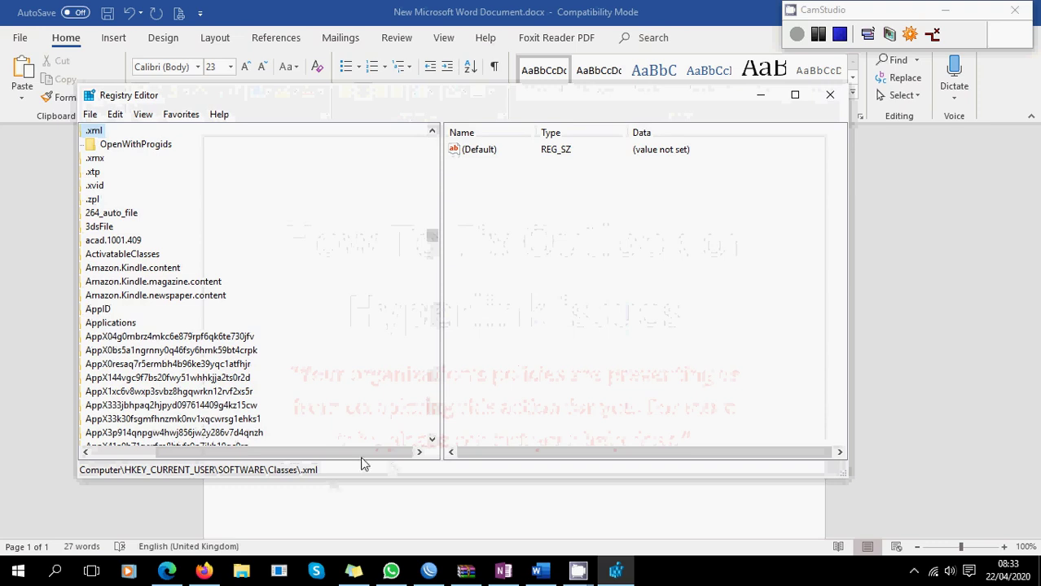
Return to the start of the registry tree, then collapse and re-expand HKEY_CURRENT_USER and its SOFTWARE key
drag(373, 452, 166, 441)
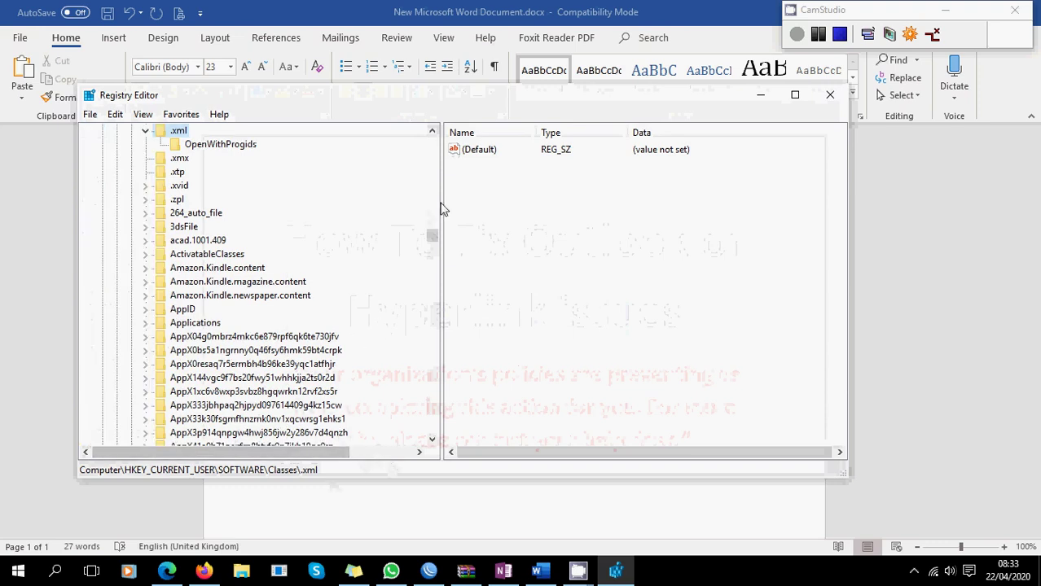
drag(432, 238, 444, 144)
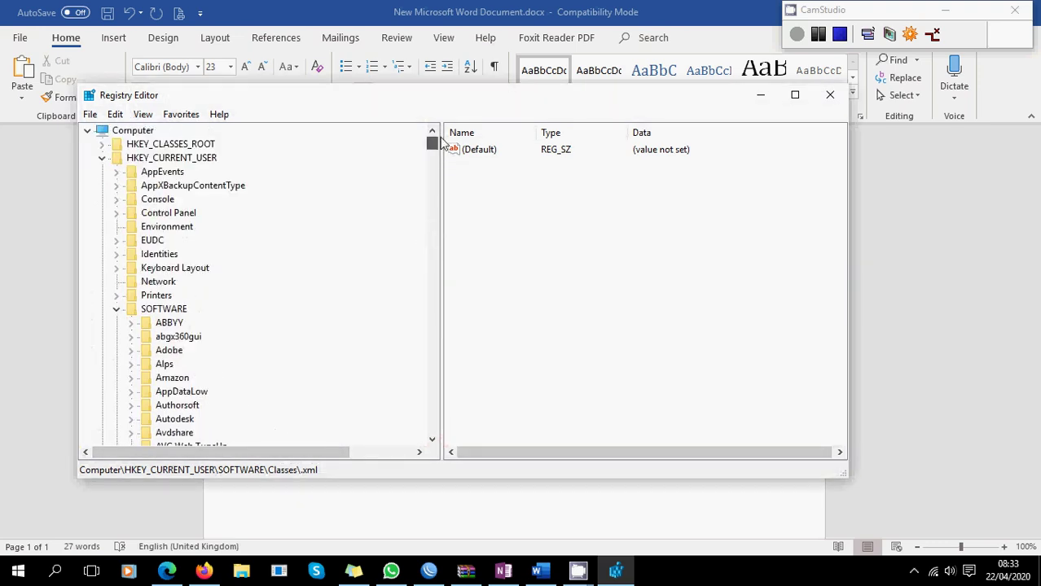
click(101, 157)
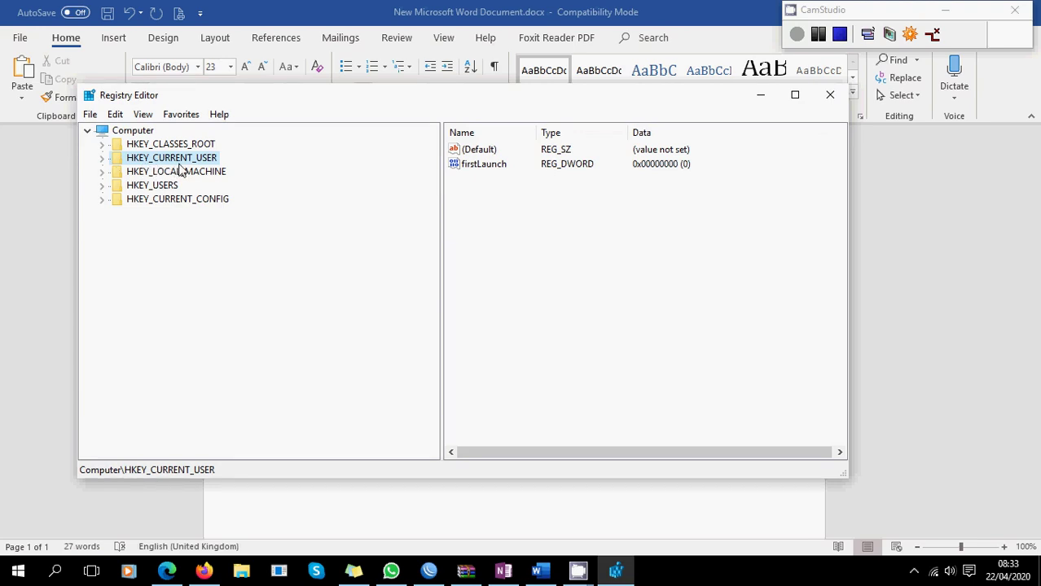
click(102, 159)
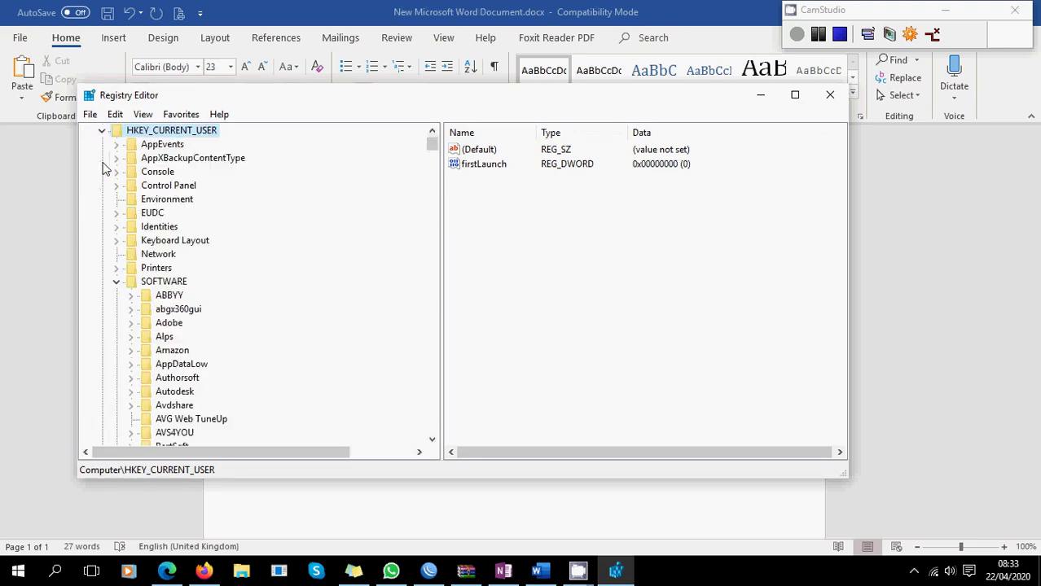
click(118, 285)
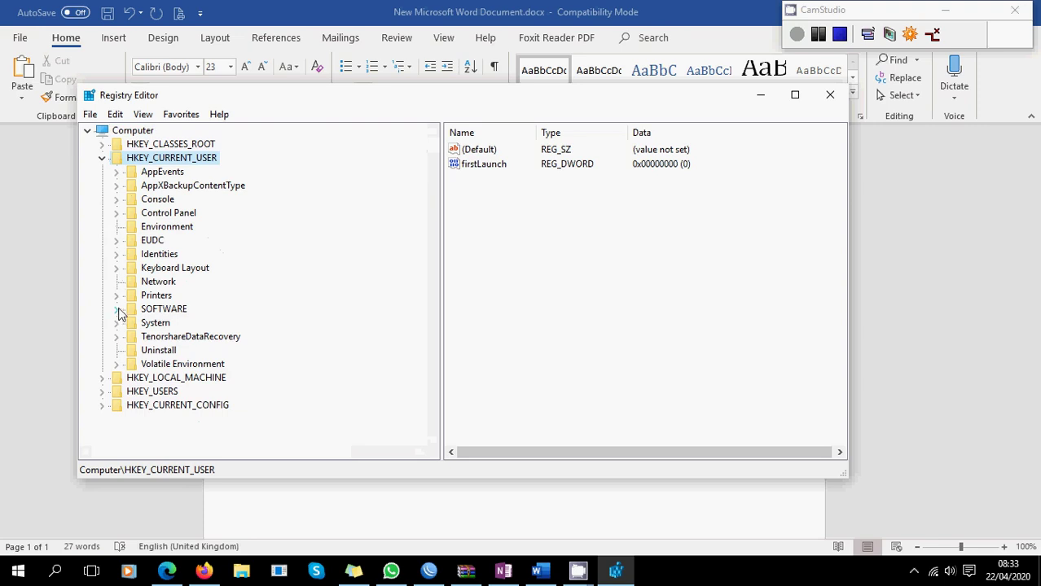
click(118, 308)
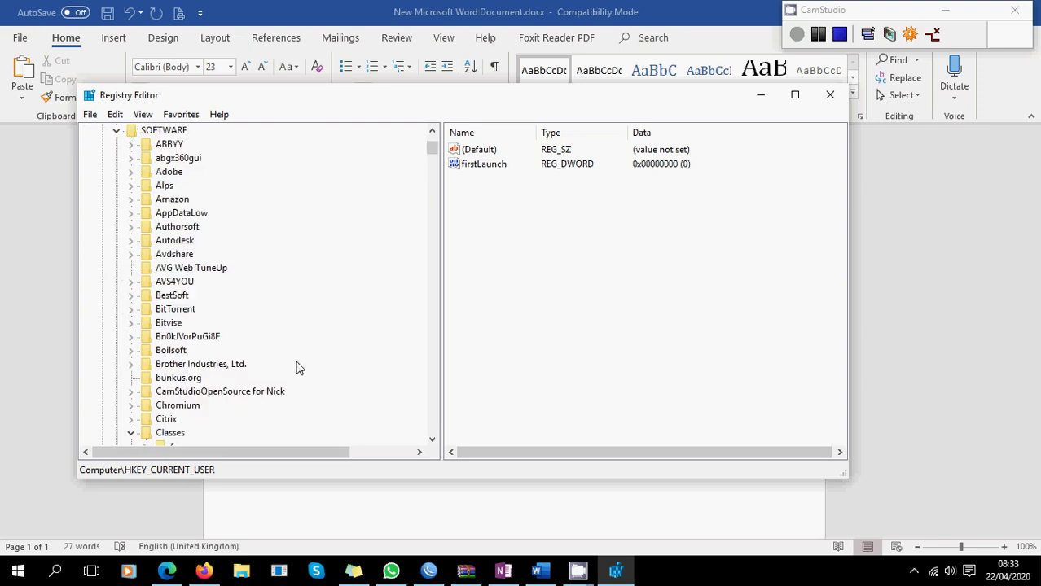
Browse the subkeys of HKEY_CURRENT_USER\SOFTWARE\Classes and select the .xhtml key
click(131, 433)
click(131, 434)
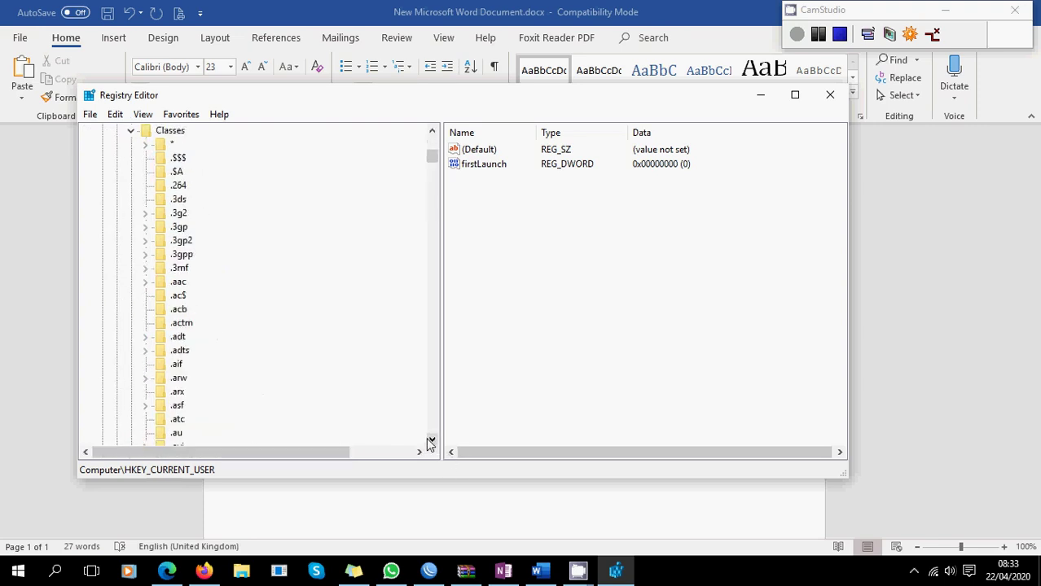
click(430, 170)
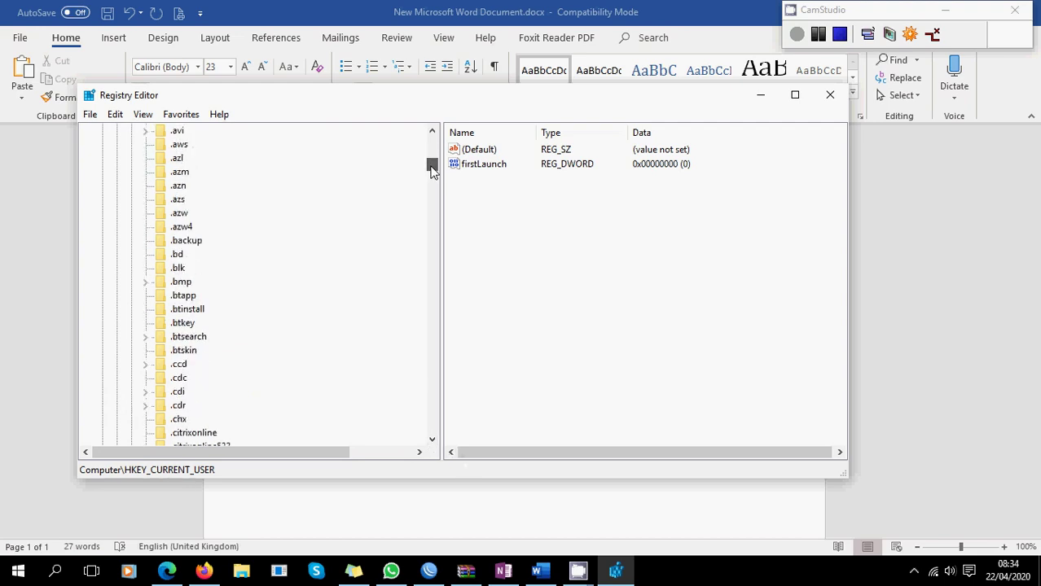
drag(431, 169, 432, 180)
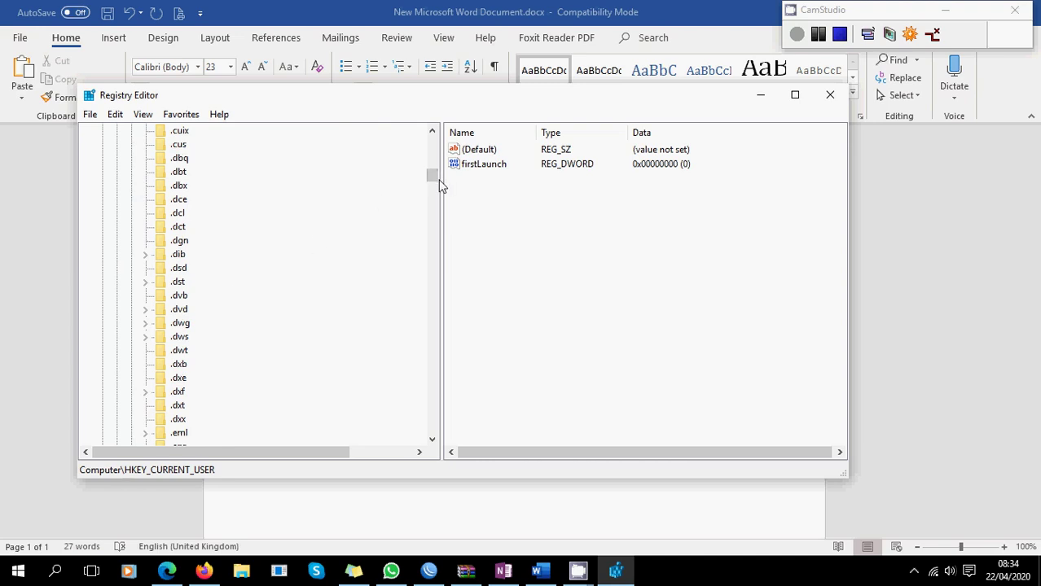
drag(434, 183, 427, 238)
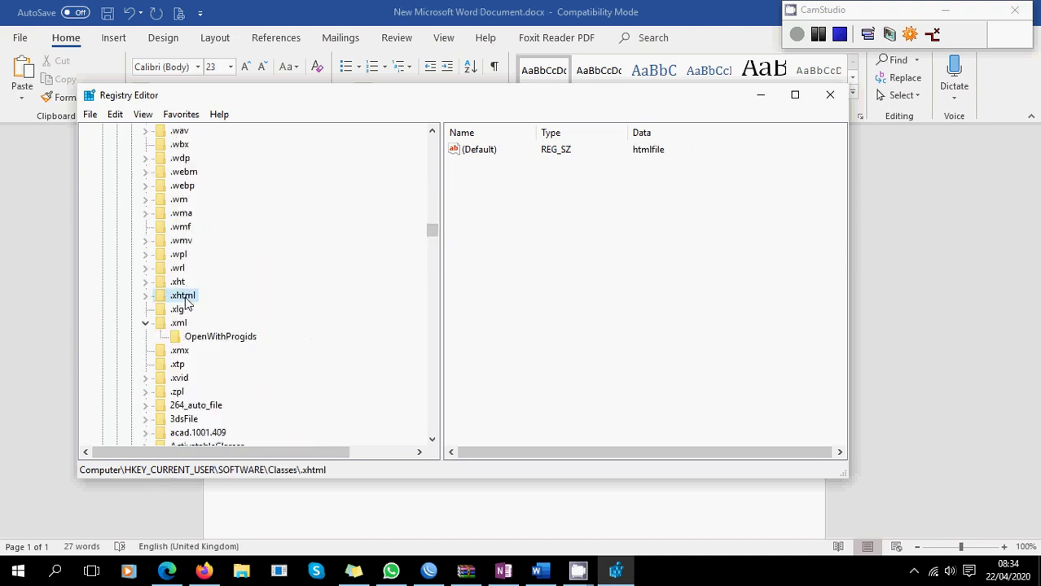
Confirm htmlfile as the value data of the .xhtml key's (Default) string, and check the (Default) value of the .xht key
right_click(486, 153)
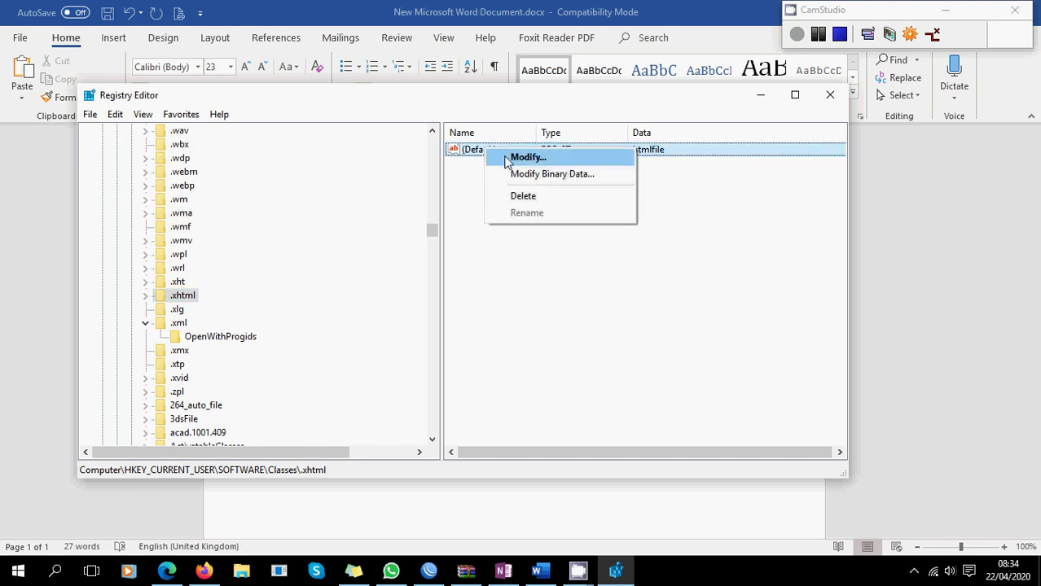
click(505, 159)
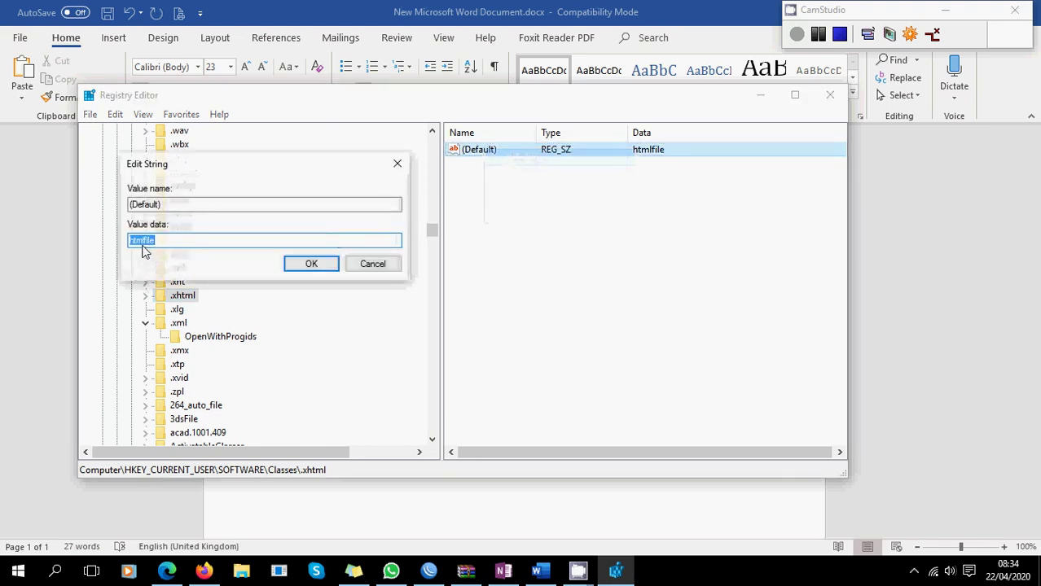
drag(167, 241, 127, 246)
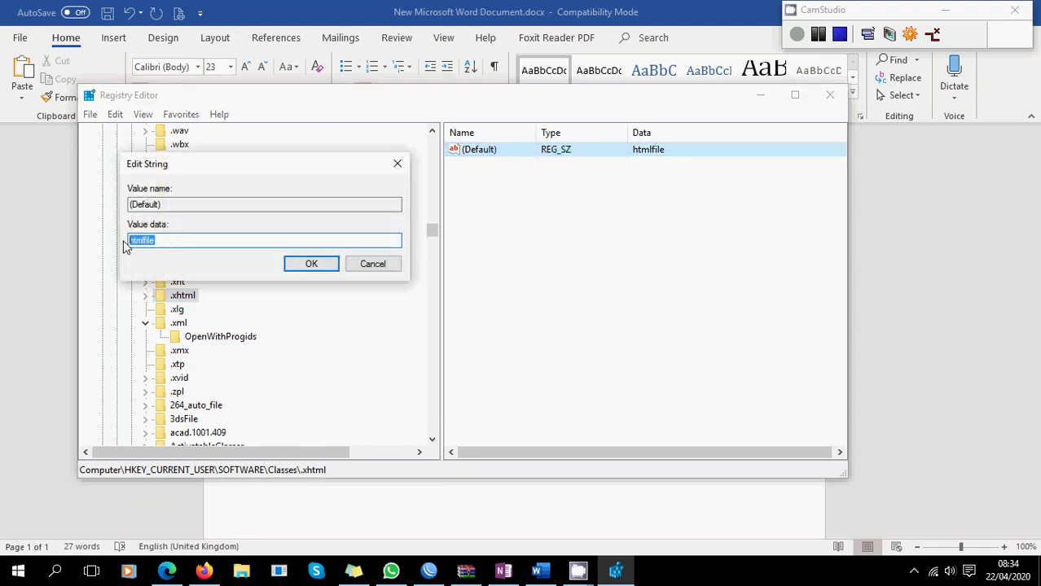
click(169, 241)
click(303, 265)
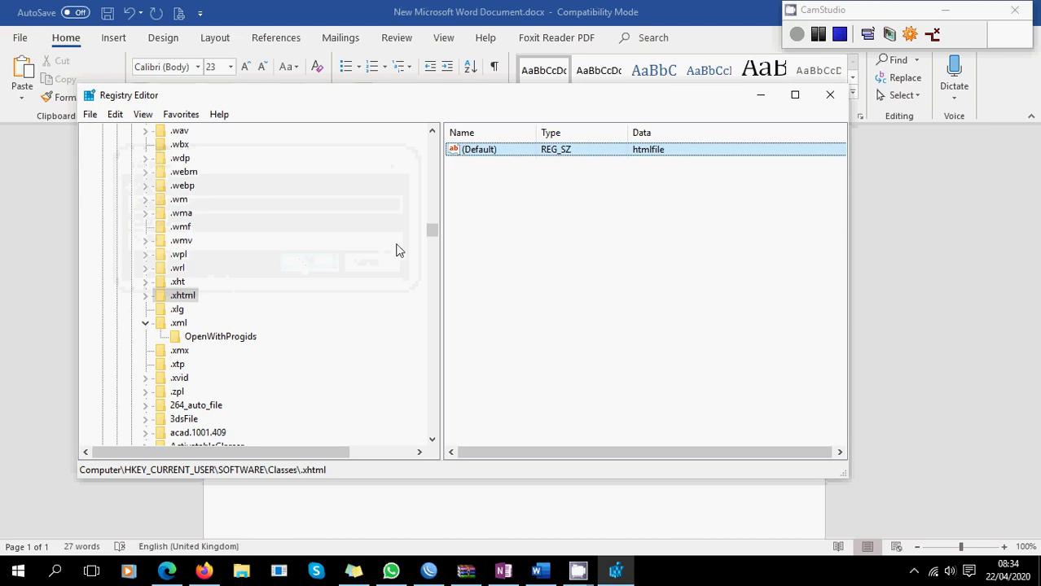
click(179, 282)
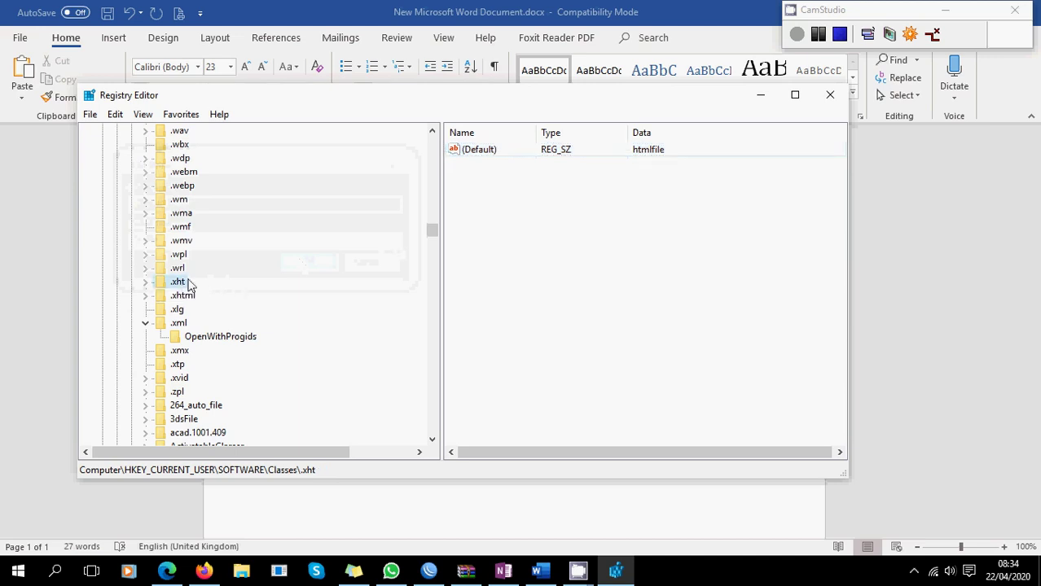
click(581, 148)
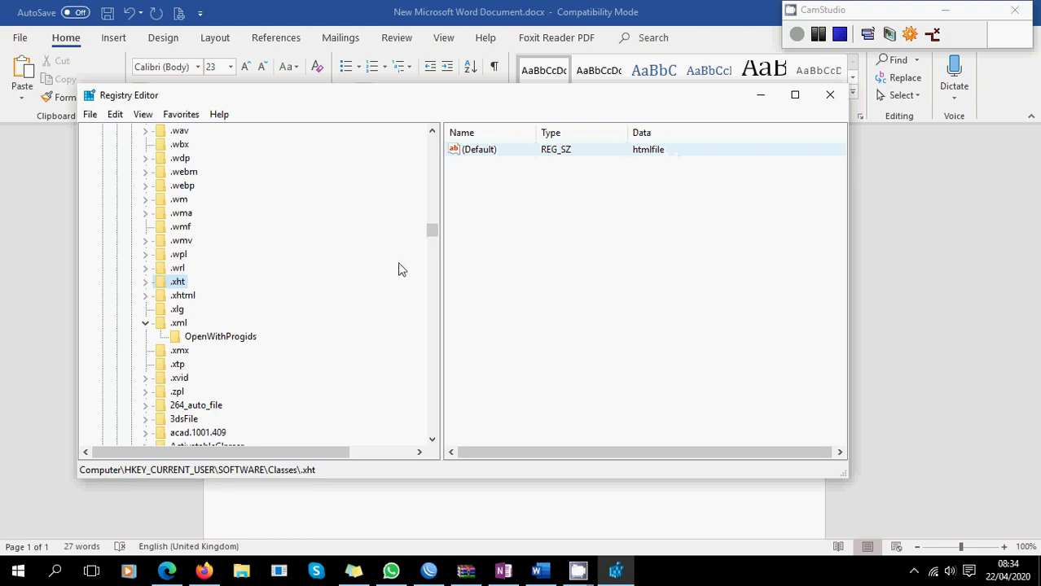
Collapse the Classes, SOFTWARE and HKEY_CURRENT_USER keys and close Registry Editor
drag(432, 236, 430, 150)
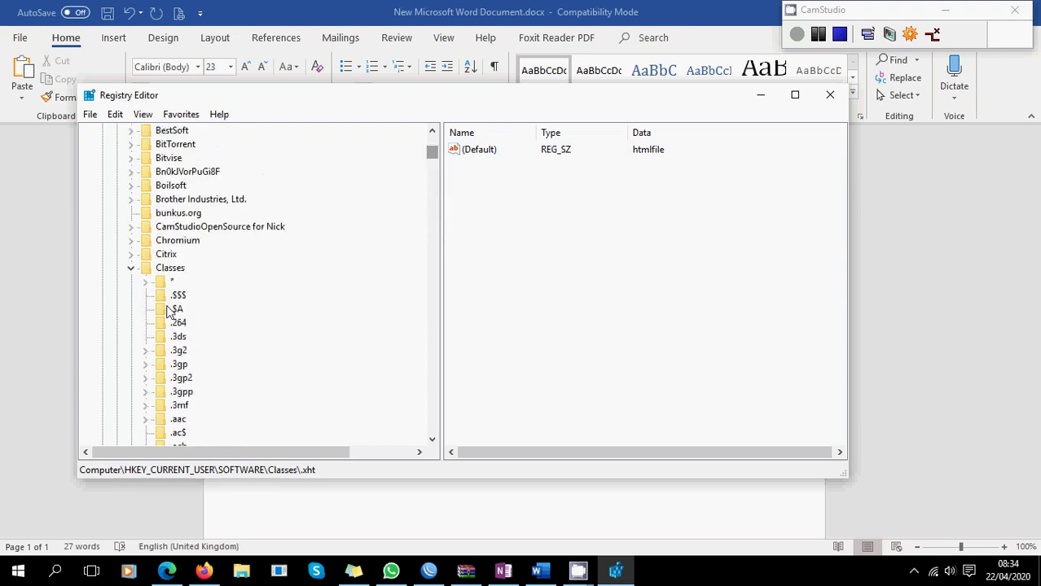
click(130, 270)
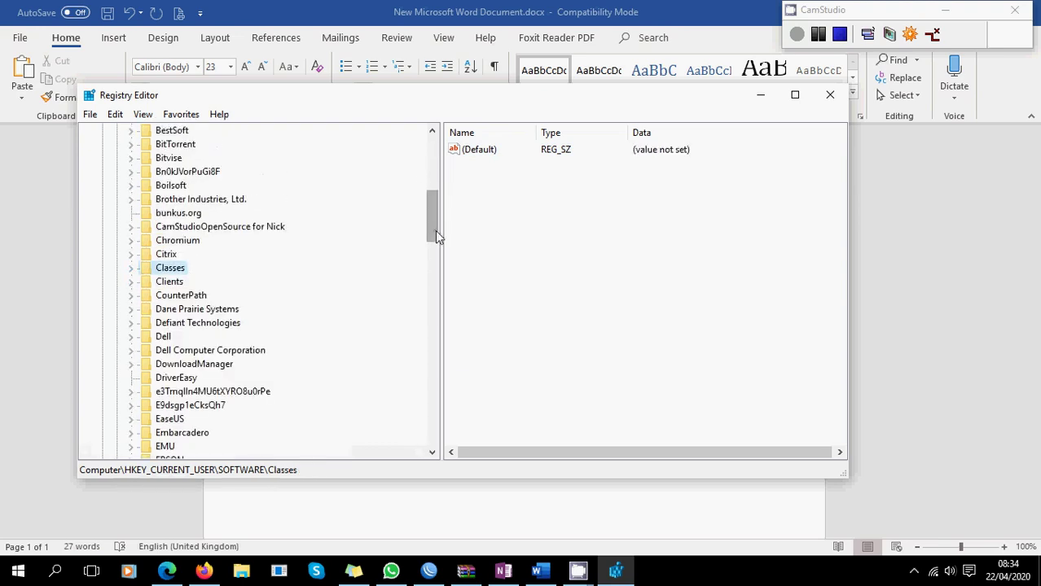
drag(432, 226, 441, 181)
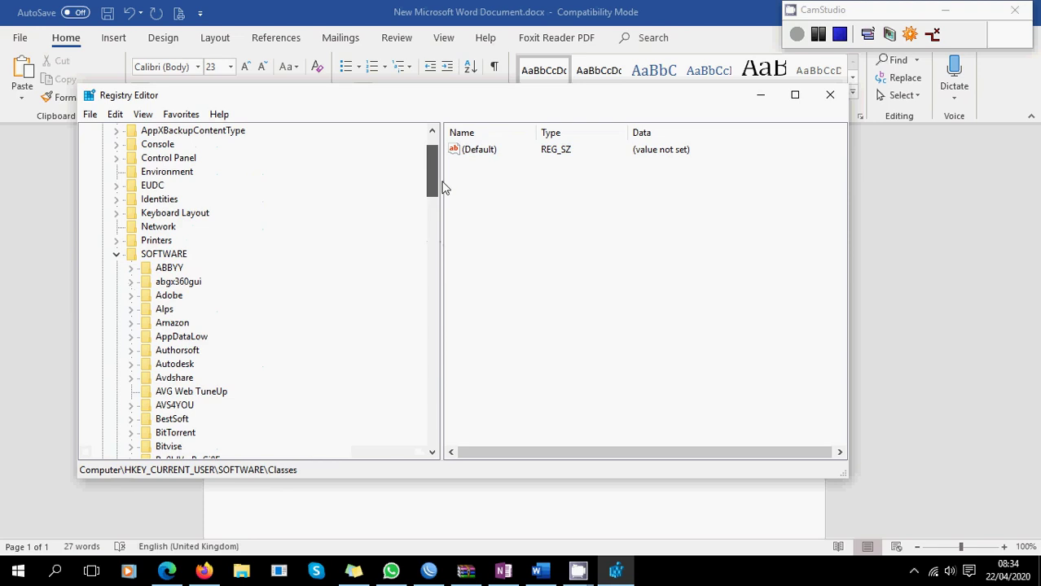
click(117, 257)
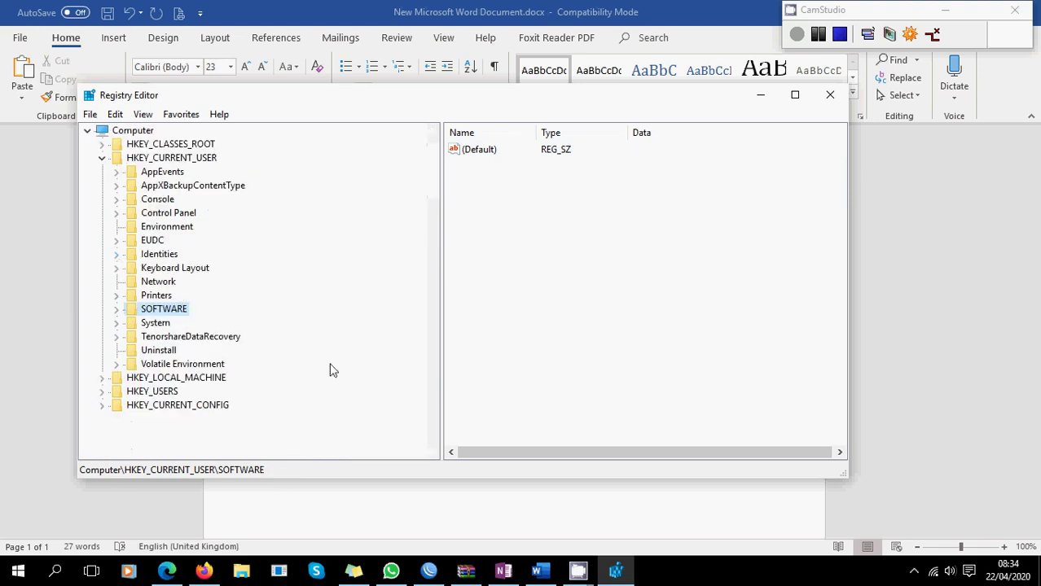
click(101, 158)
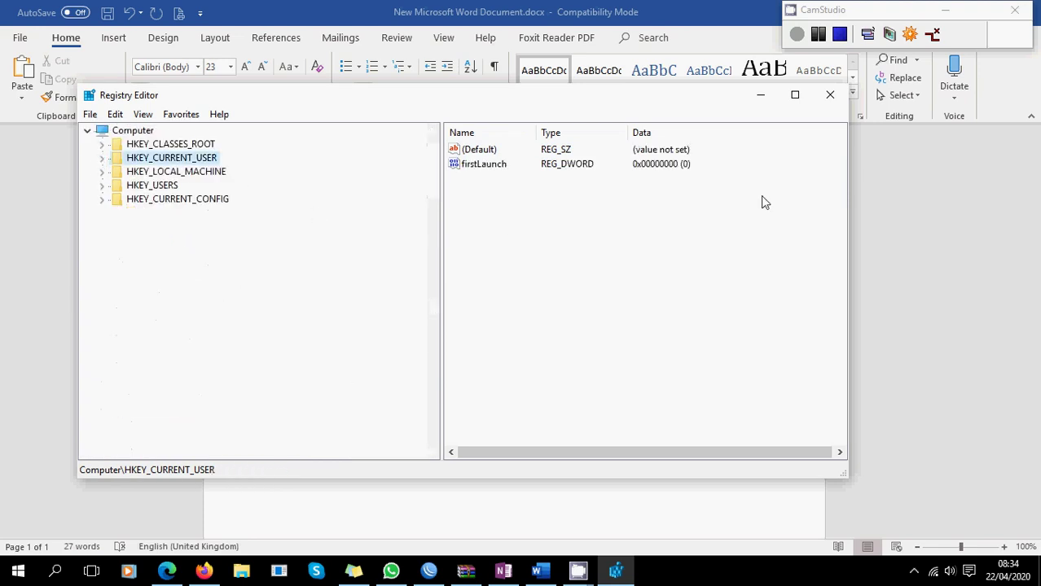
click(833, 104)
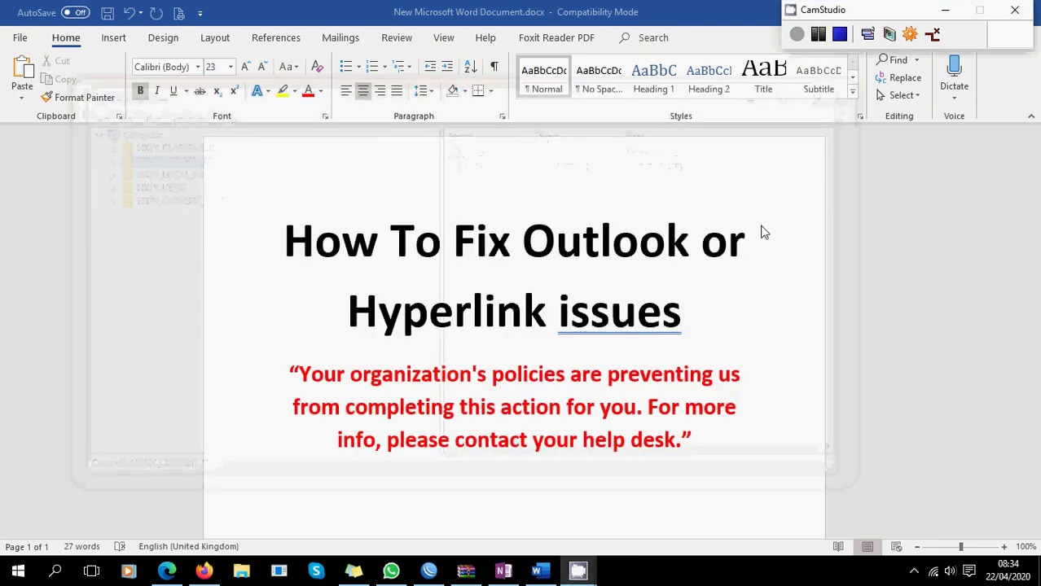
Switch to Microsoft Edge and download the registry file from the Registry fix section of the msoutlook.info article
mouse_move(222, 573)
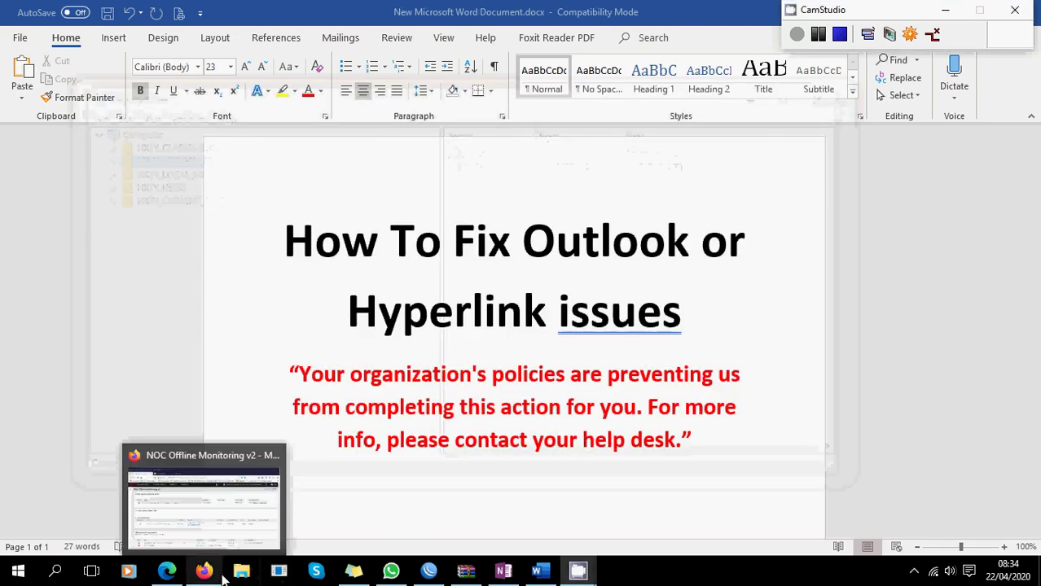
click(167, 571)
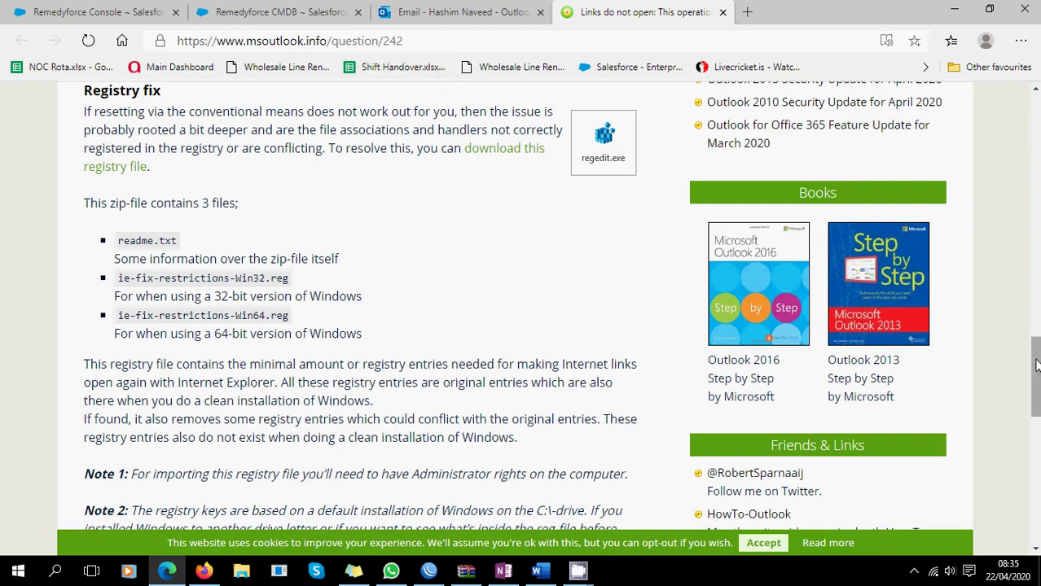
mouse_move(1036, 366)
mouse_down()
mouse_move(1035, 118)
mouse_move(1038, 360)
mouse_up()
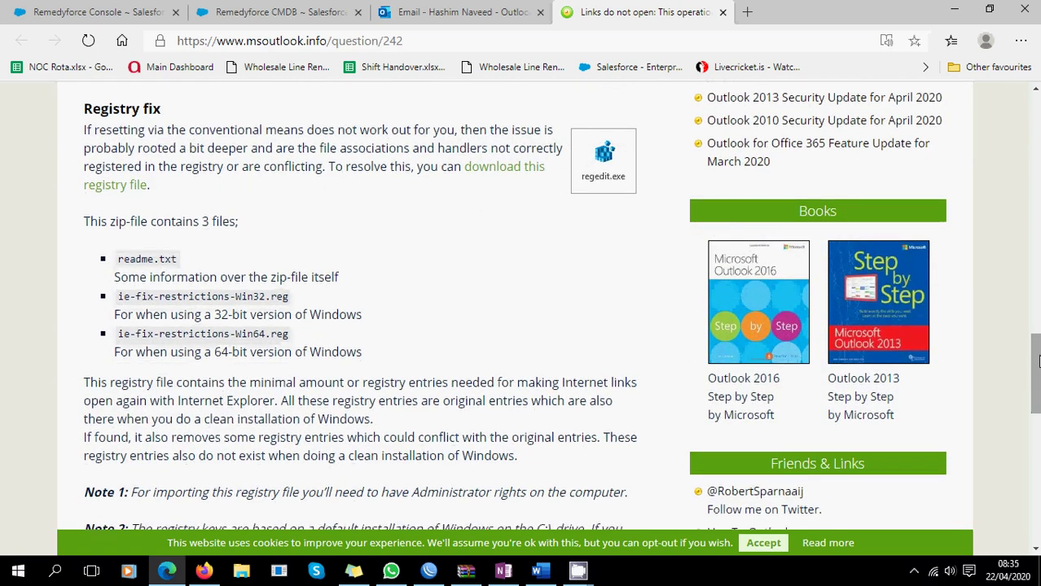
click(135, 187)
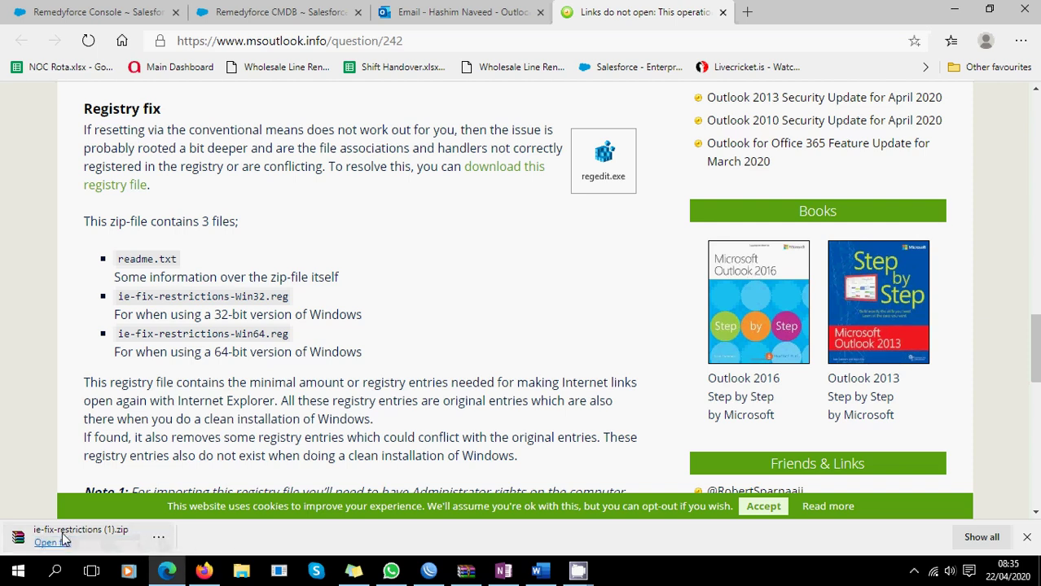
Open the downloaded ie-fix-restrictions (1).zip archive in WinRAR and dismiss the licence purchase notice
click(59, 541)
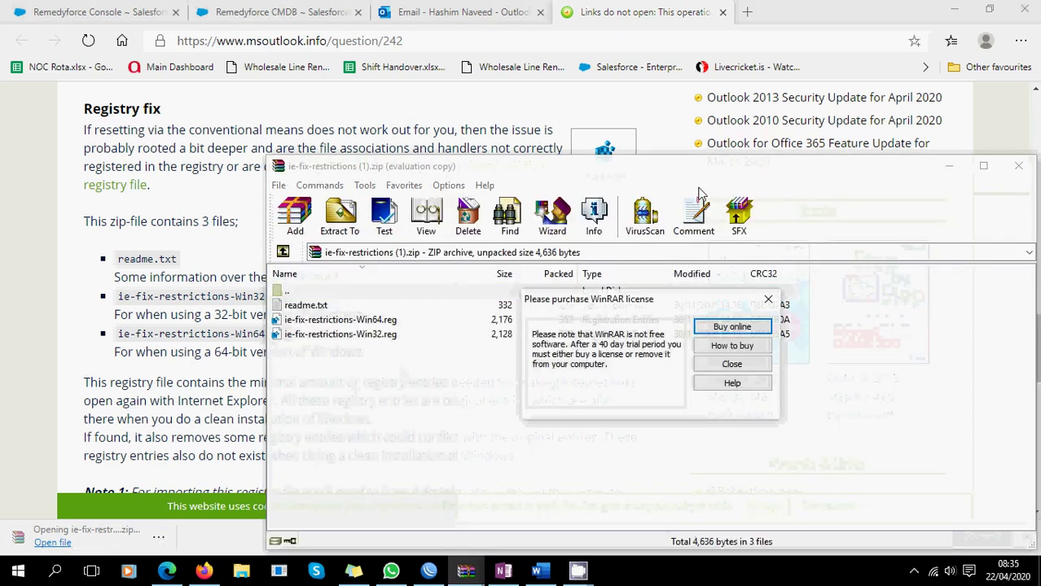
click(731, 364)
drag(760, 172, 672, 87)
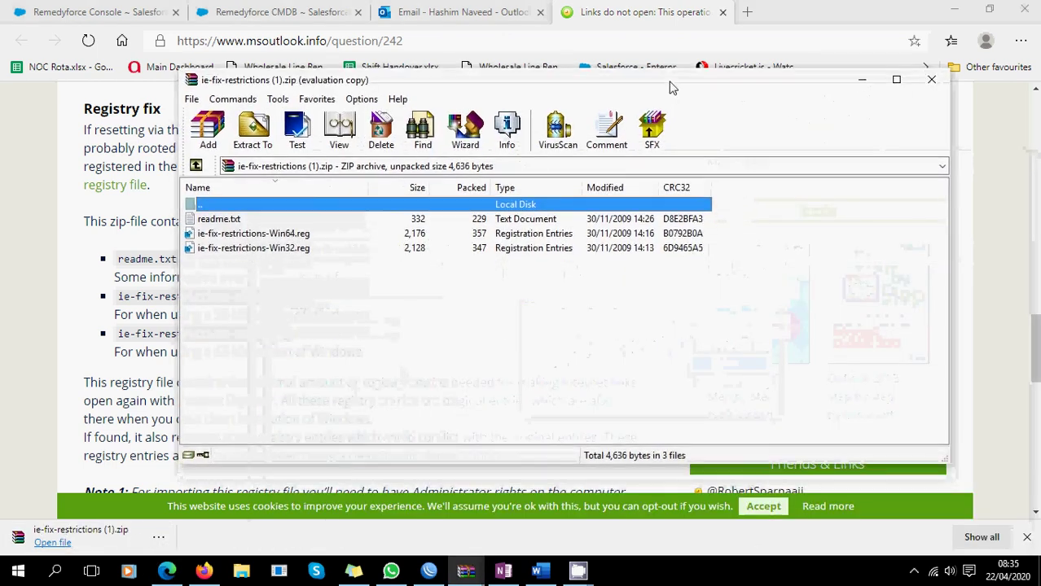
Open readme.txt from the archive and examine the article link and the malware-free download note
click(232, 222)
double_click(232, 221)
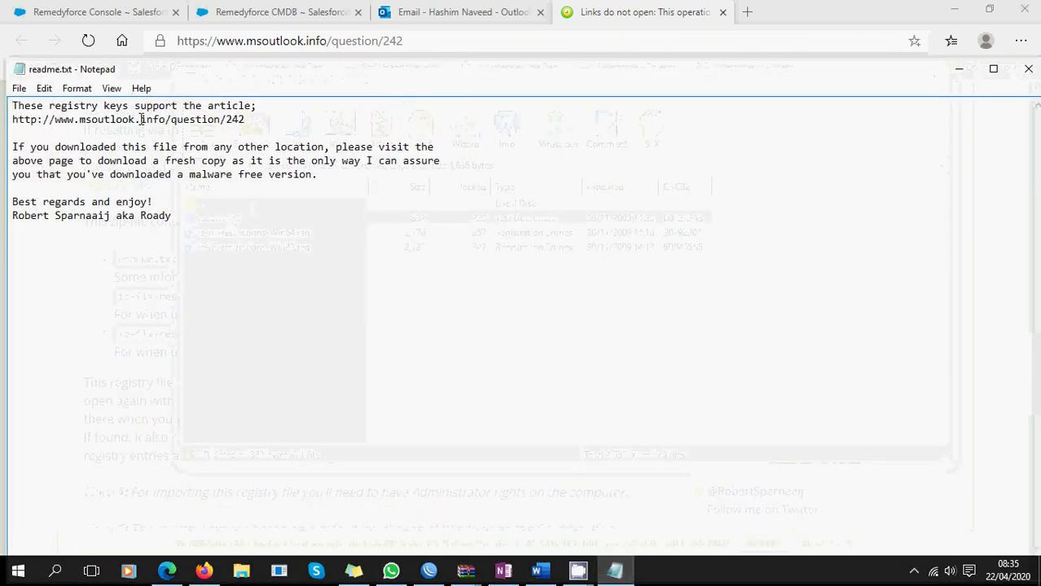
drag(16, 124, 259, 132)
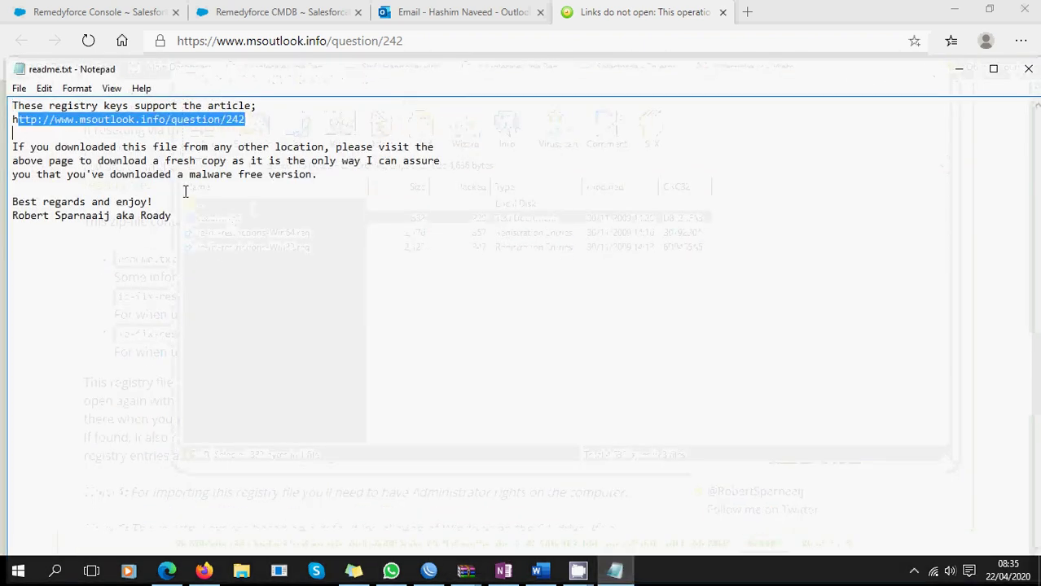
drag(322, 180, 5, 146)
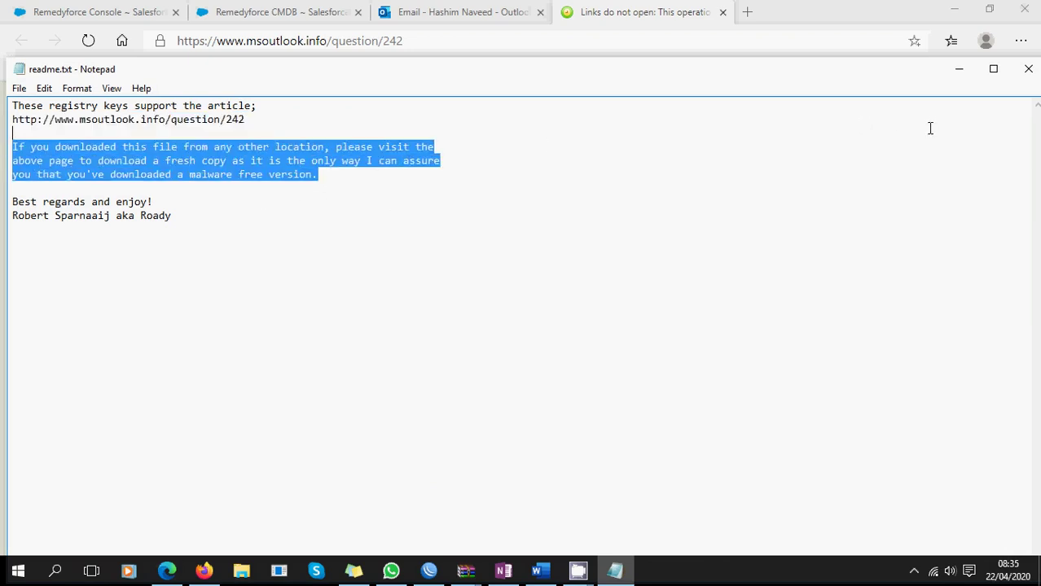
Close readme.txt, examine the ie-fix-restrictions-Win64.reg and ie-fix-restrictions-Win32.reg entries in the archive, and close WinRAR
click(1032, 74)
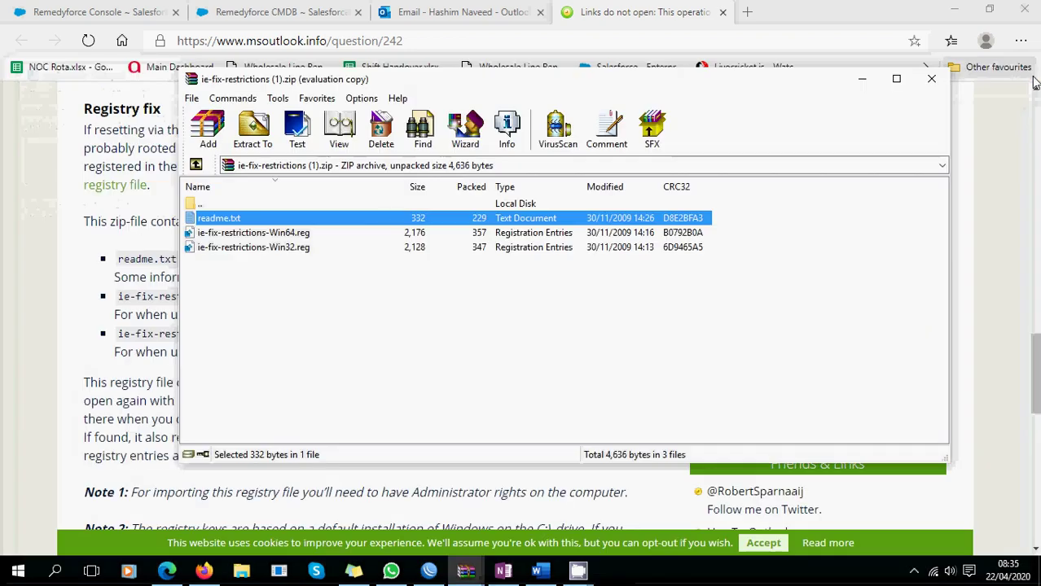
click(244, 233)
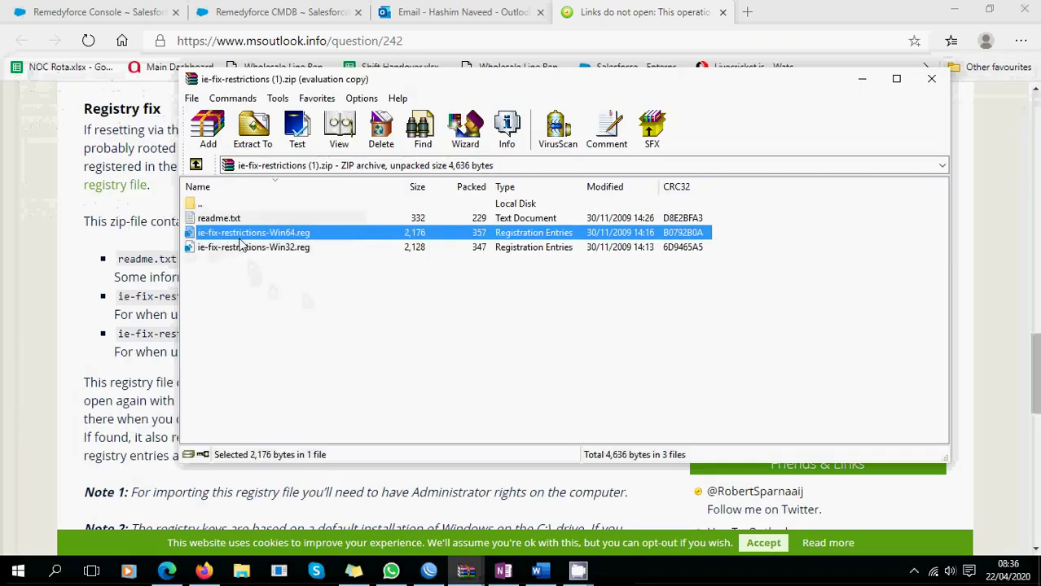
click(291, 250)
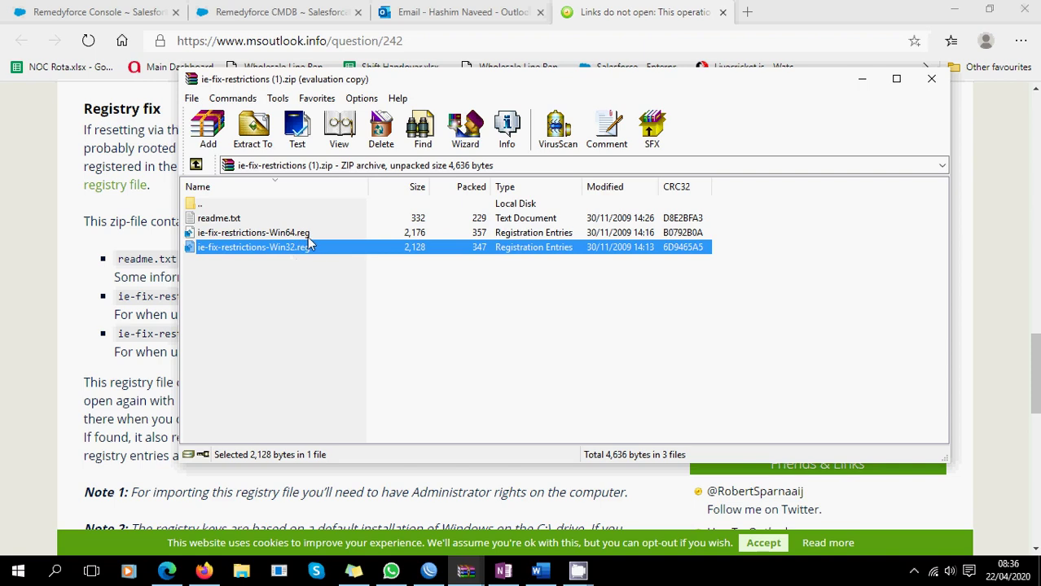
click(931, 80)
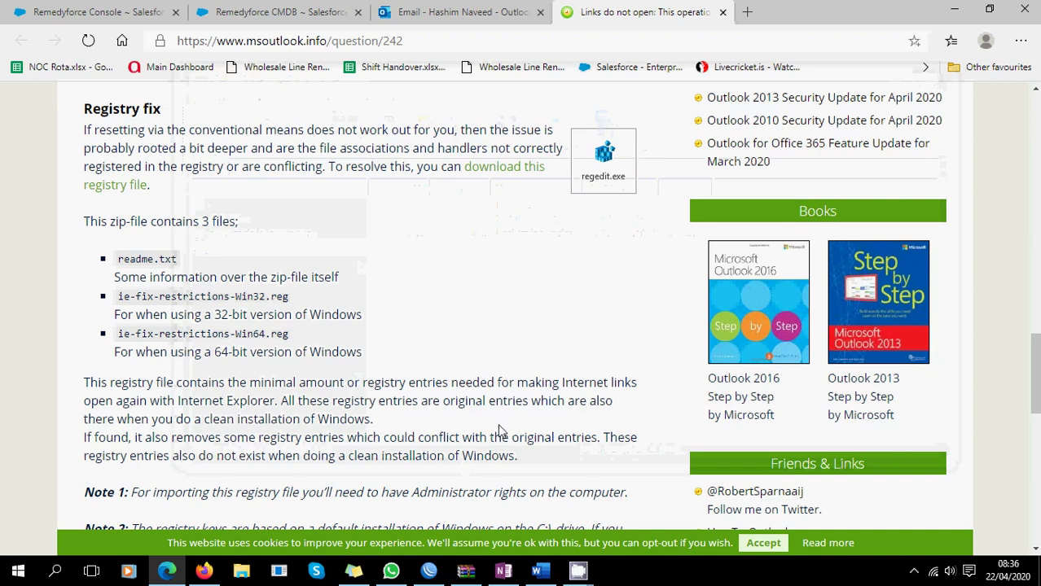
mouse_move(594, 580)
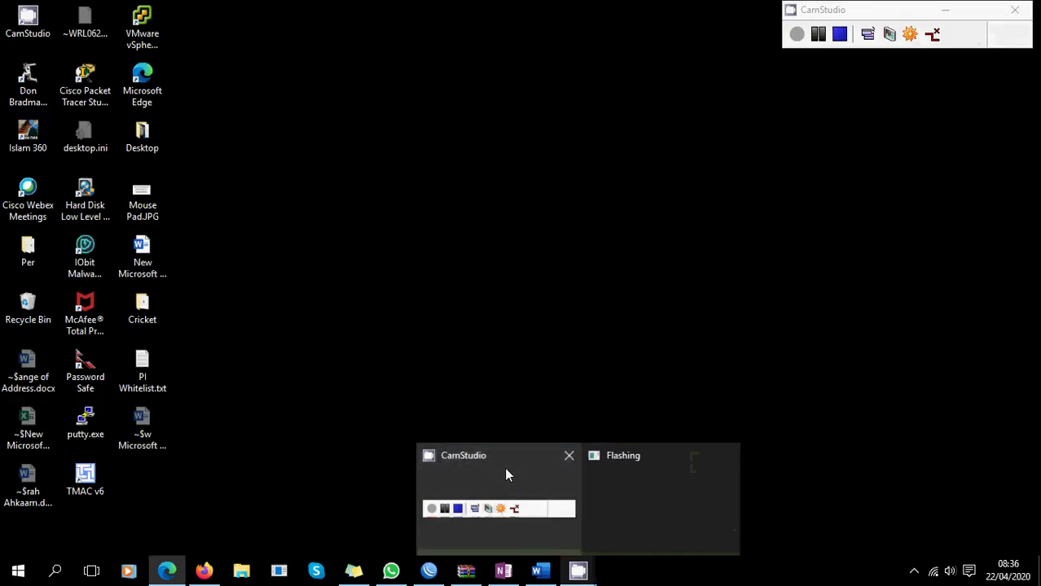
click(504, 470)
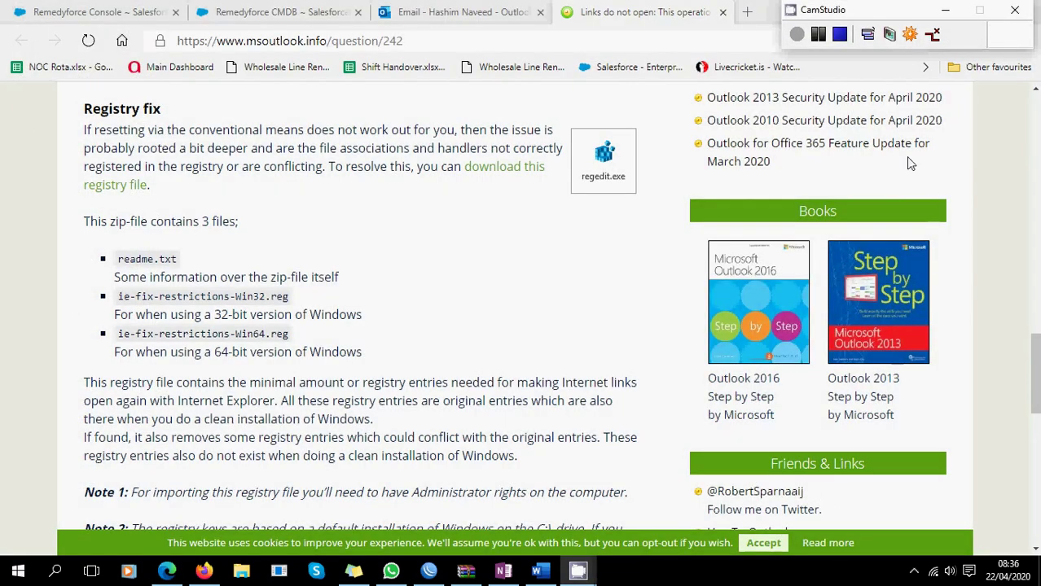